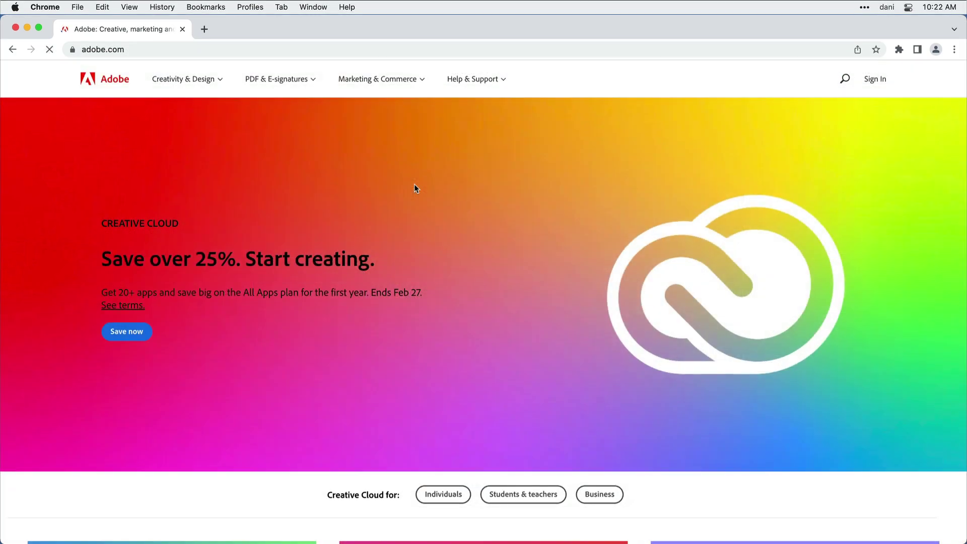
Load photoshop.adobe.com in Chrome to open the Photoshop web welcome page
{"action": "left_click", "coordinate": [295, 50]}
{"action": "type", "text": "photoshop.ad"}
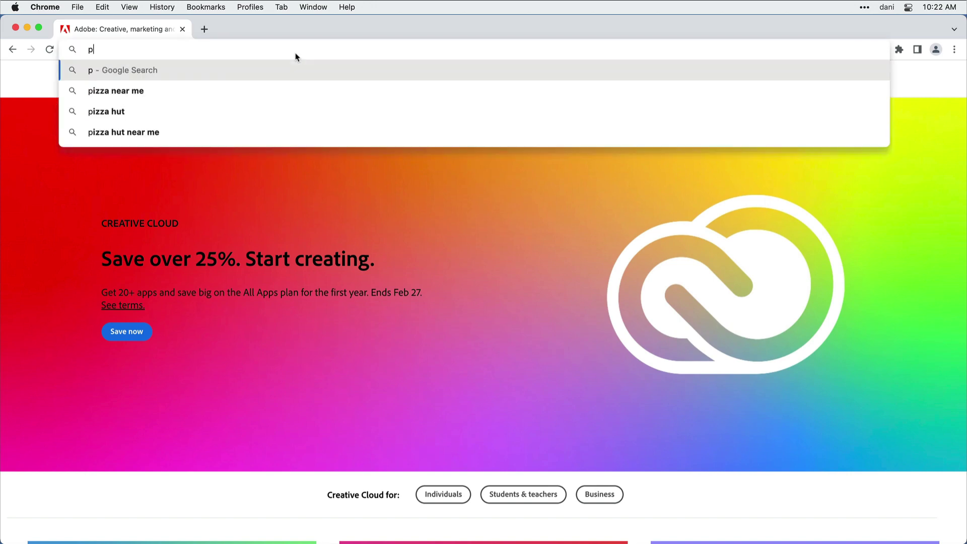
{"action": "type", "text": "obe.com"}
{"action": "key", "text": "Return"}
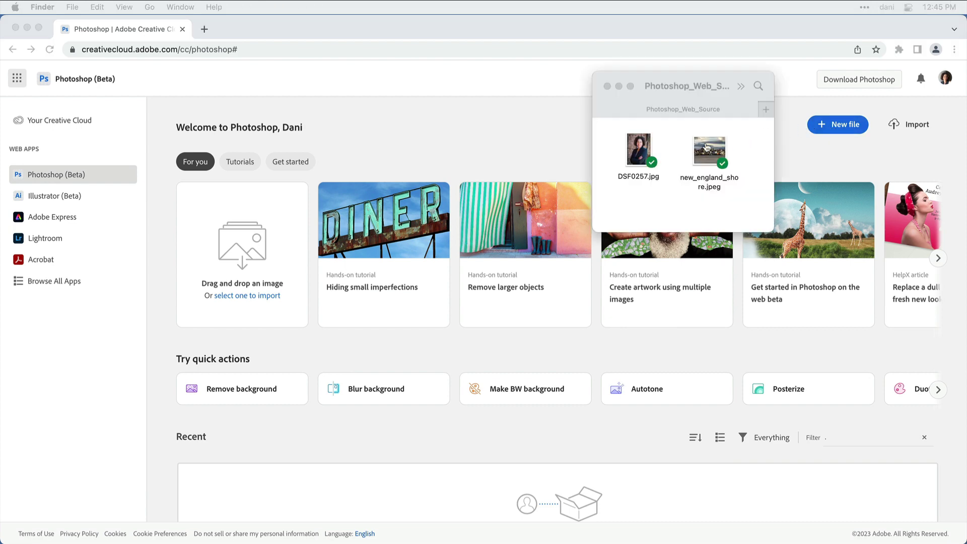
Drag DSF0257.jpg from Finder onto the Photoshop home page to open it as a document
{"action": "left_click", "coordinate": [652, 153]}
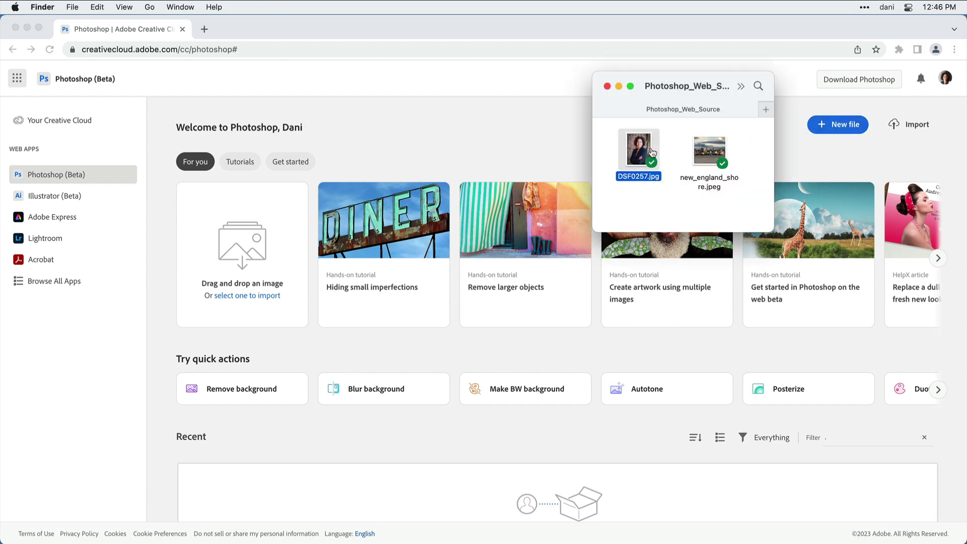
{"action": "left_click_drag", "start_coordinate": [652, 153], "coordinate": [271, 272]}
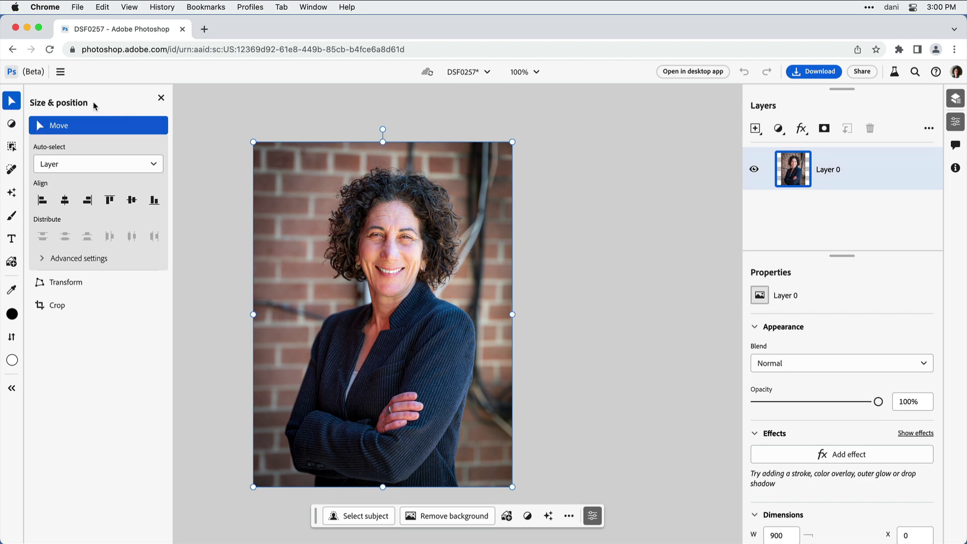
Browse the Adjust tools and the Quick selection and Magic wand options, then return to Move
{"action": "left_click", "coordinate": [12, 125]}
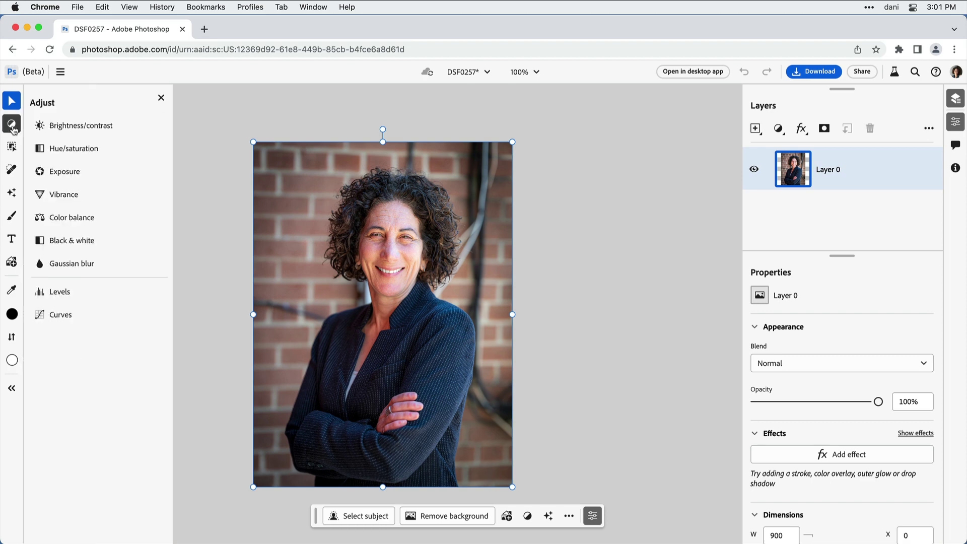
{"action": "left_click", "coordinate": [12, 146]}
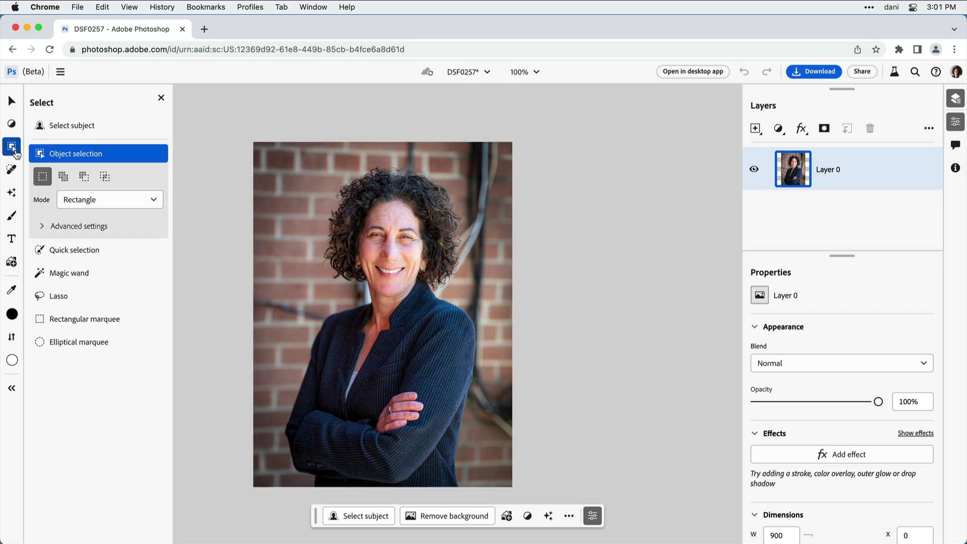
{"action": "left_click", "coordinate": [119, 252]}
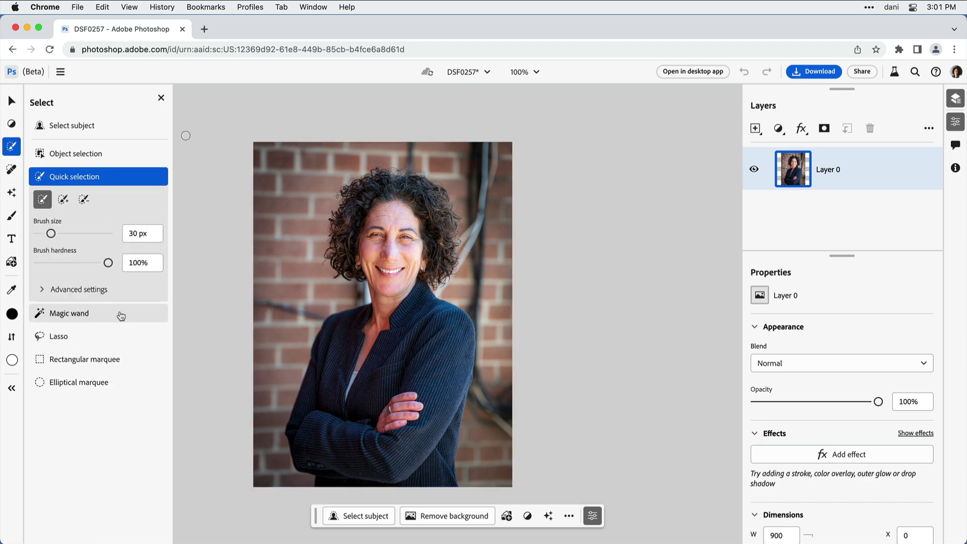
{"action": "left_click", "coordinate": [120, 315]}
{"action": "left_click", "coordinate": [11, 100]}
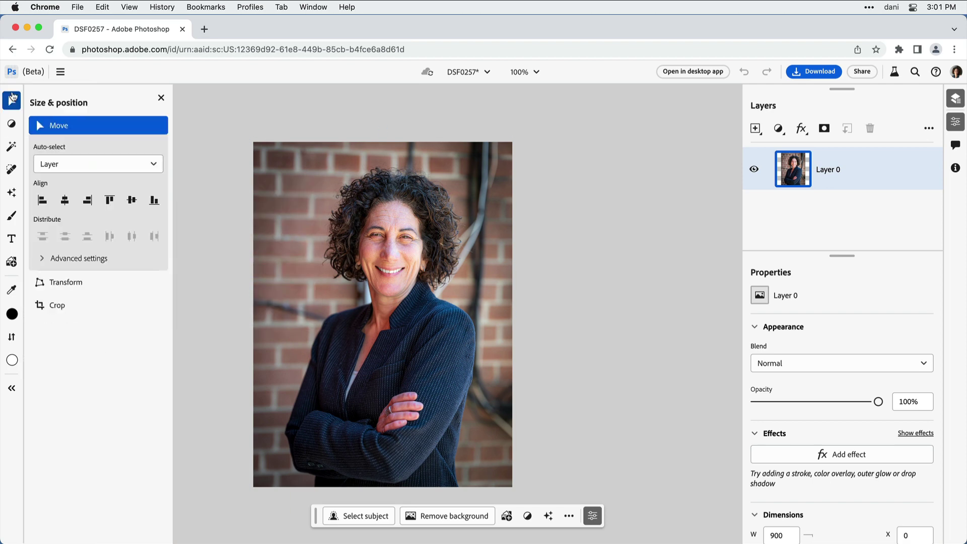
Collapse the tool panel and preview the Adjust and Select flyouts in compact form
{"action": "left_click", "coordinate": [12, 389]}
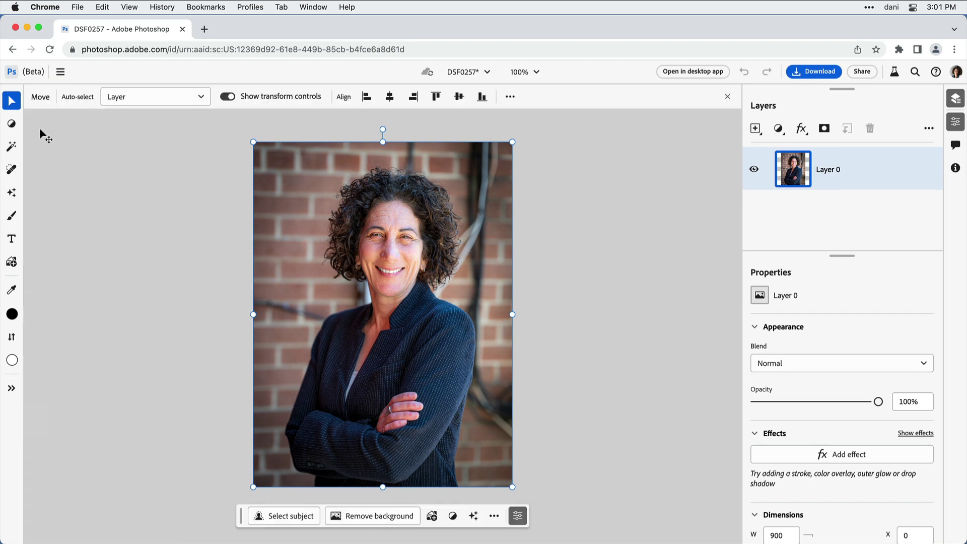
{"action": "left_click", "coordinate": [15, 127]}
{"action": "mouse_move", "coordinate": [16, 152]}
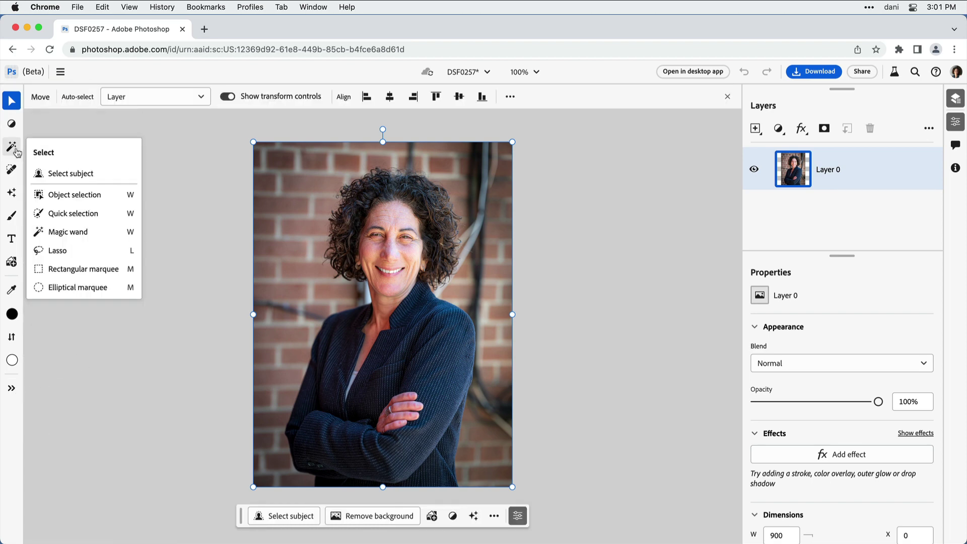
{"action": "left_click", "coordinate": [196, 157]}
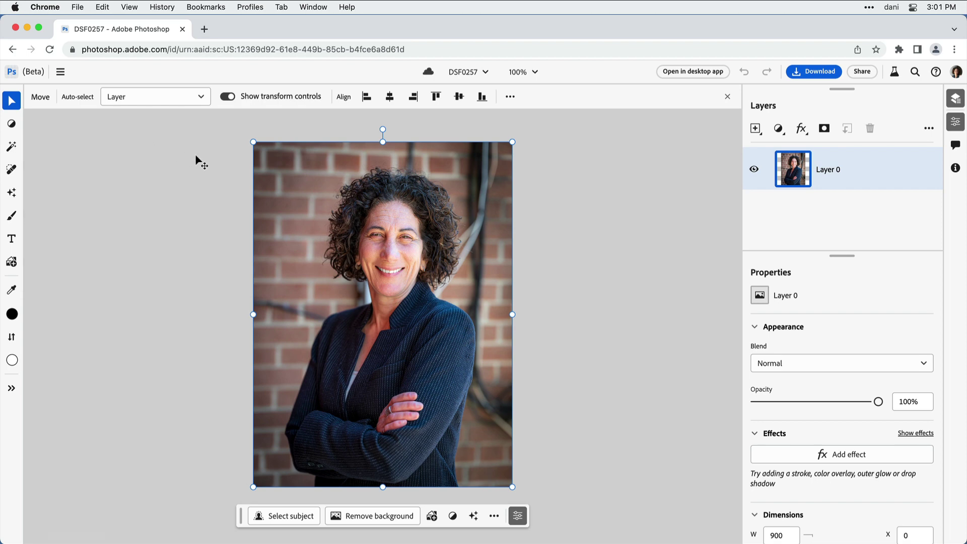
Rename the document to seacoast_living, then look at the zoom options
{"action": "left_click", "coordinate": [487, 74]}
{"action": "left_click", "coordinate": [460, 94]}
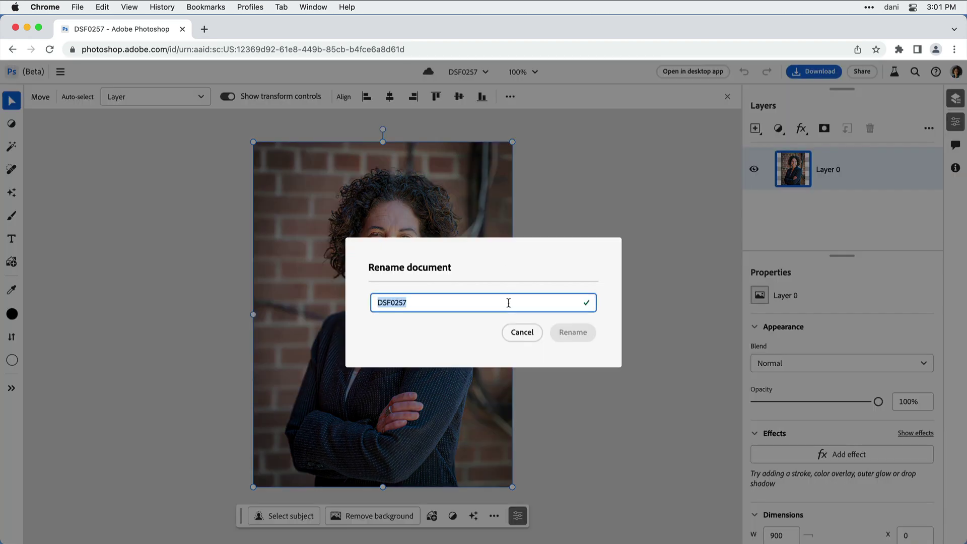
{"action": "type", "text": "seacoast_li"}
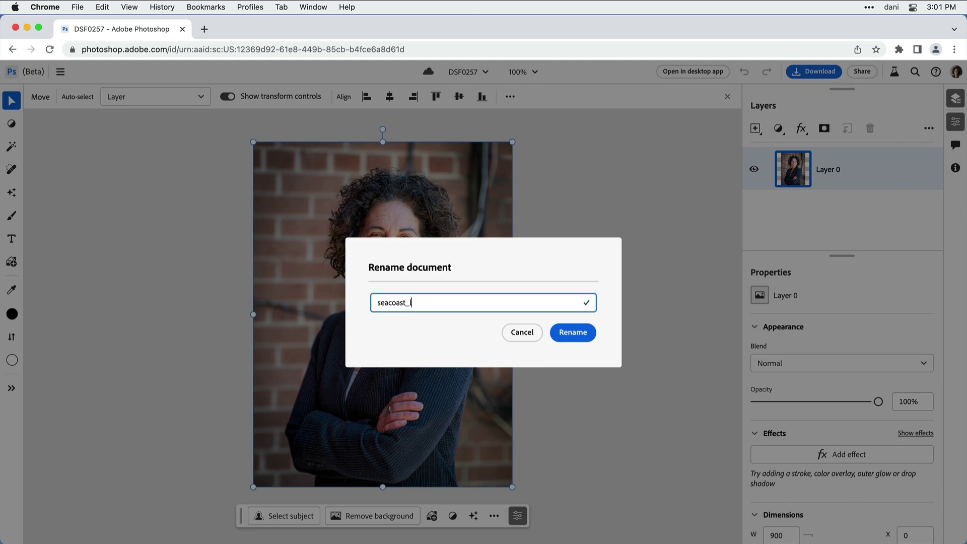
{"action": "type", "text": "ving"}
{"action": "key", "text": "Return"}
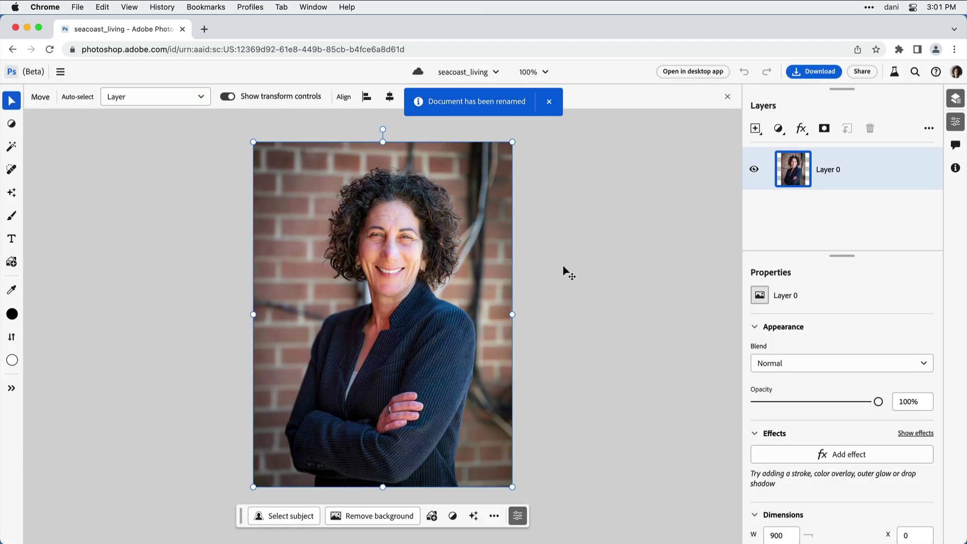
{"action": "left_click", "coordinate": [548, 74]}
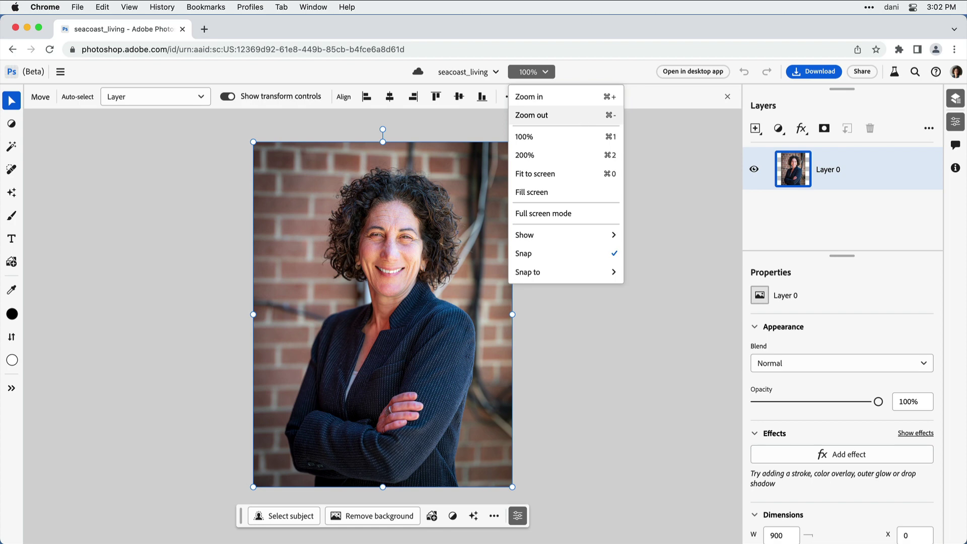
Dismiss the zoom menu and toggle the Layers and Properties panels, leaving Layers shown
{"action": "key", "text": "Escape"}
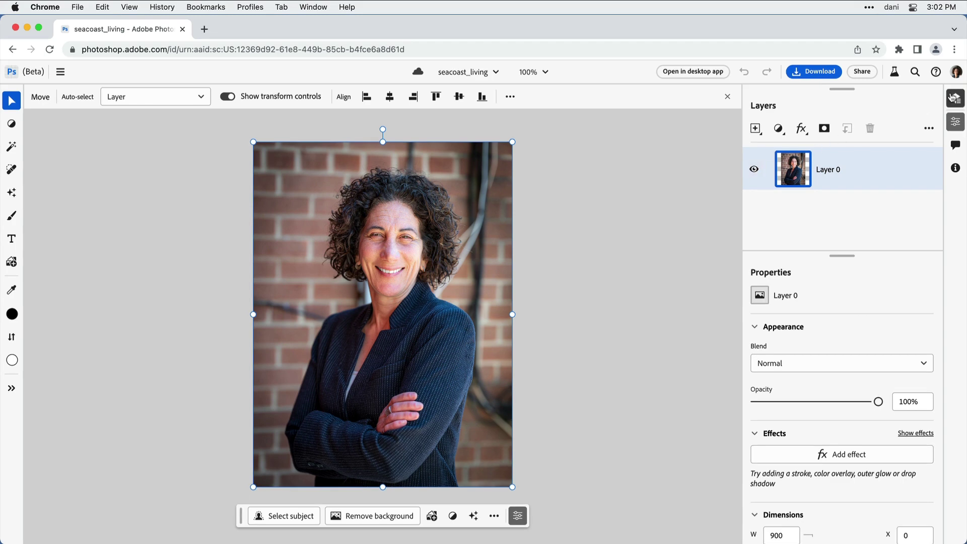
{"action": "left_click", "coordinate": [953, 97]}
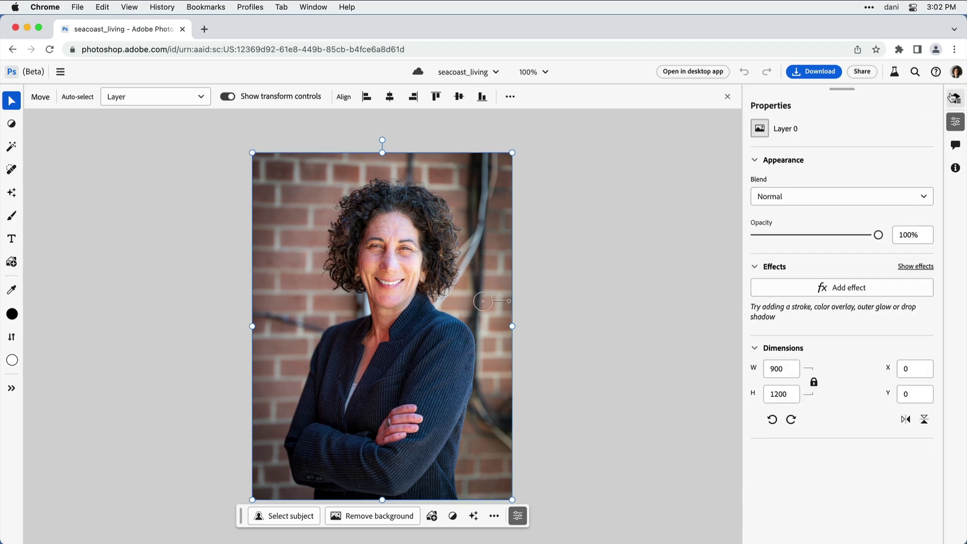
{"action": "left_click", "coordinate": [955, 122]}
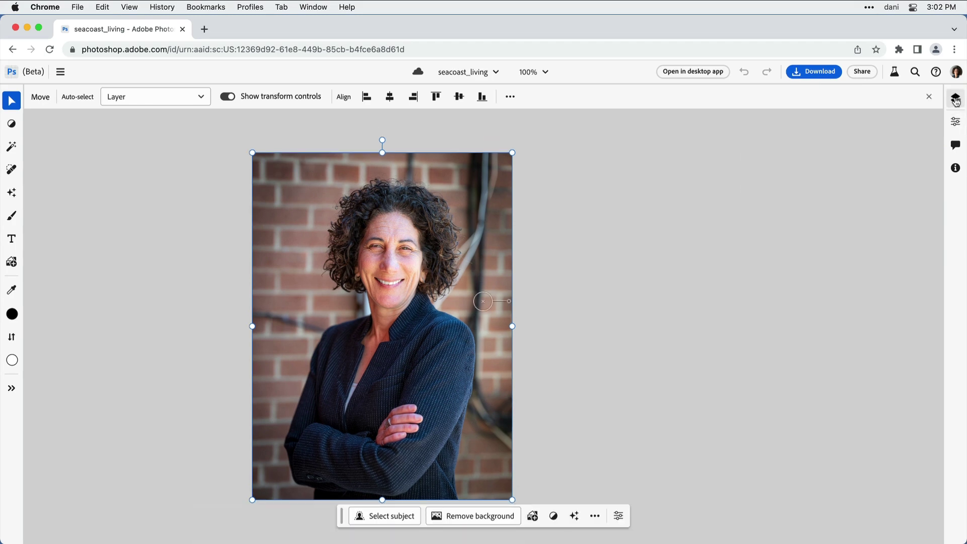
{"action": "left_click", "coordinate": [955, 99]}
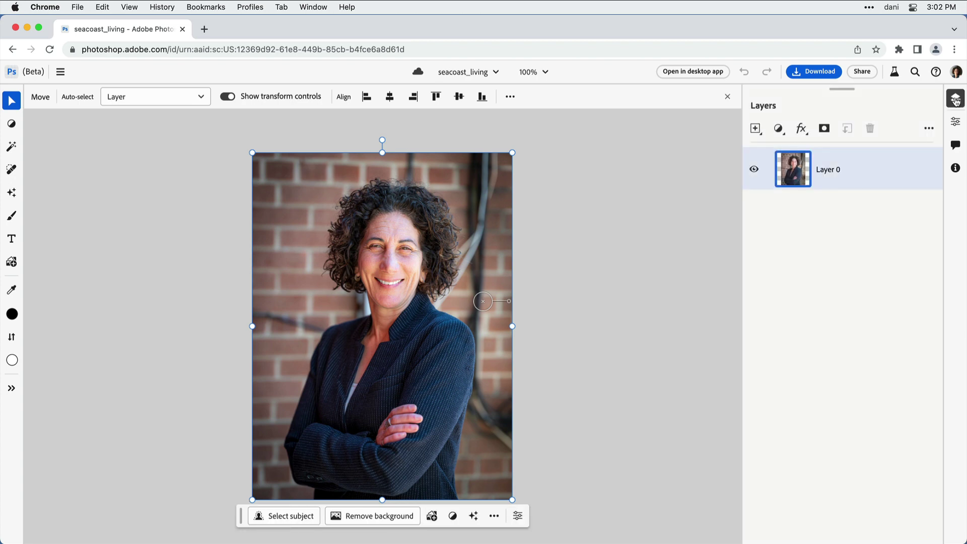
Rename Layer 0 to headshot, then show its Properties and the Comments panel
{"action": "double_click", "coordinate": [832, 171]}
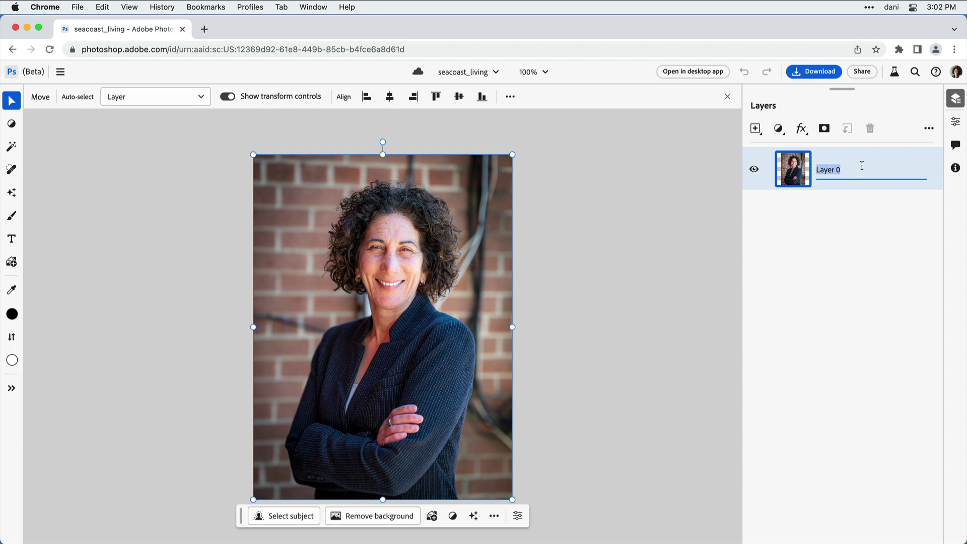
{"action": "type", "text": "headshot"}
{"action": "key", "text": "Return"}
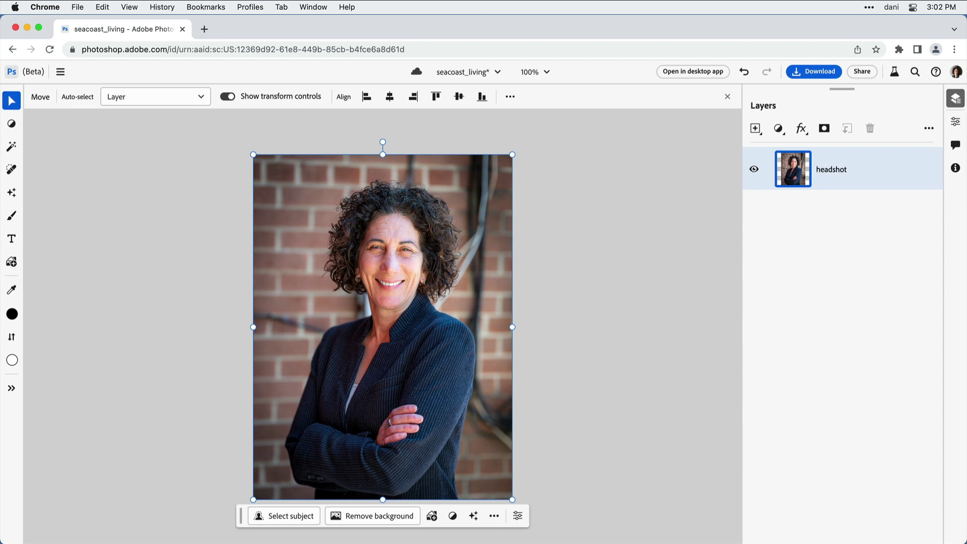
{"action": "left_click", "coordinate": [955, 122]}
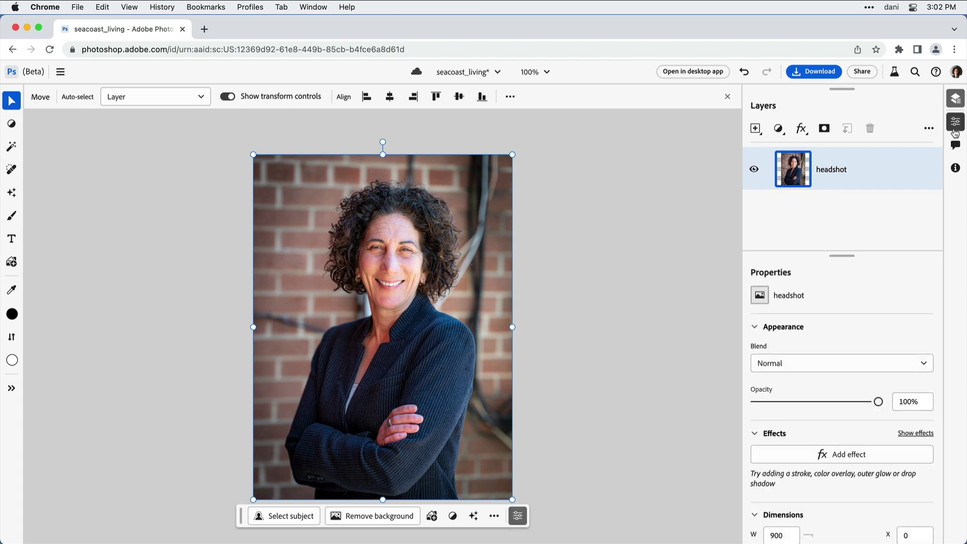
{"action": "left_click", "coordinate": [960, 145]}
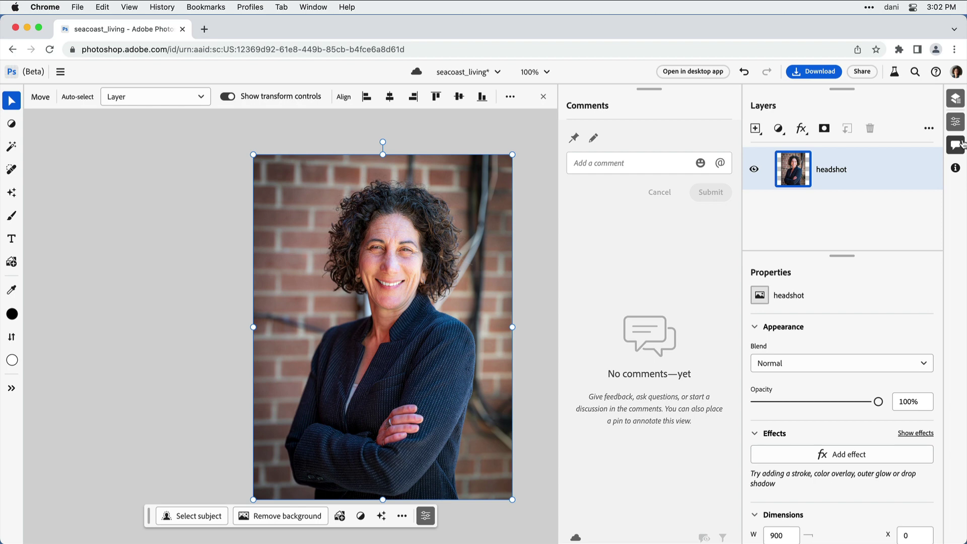
Close the Comments panel from the right rail
{"action": "left_click", "coordinate": [961, 145]}
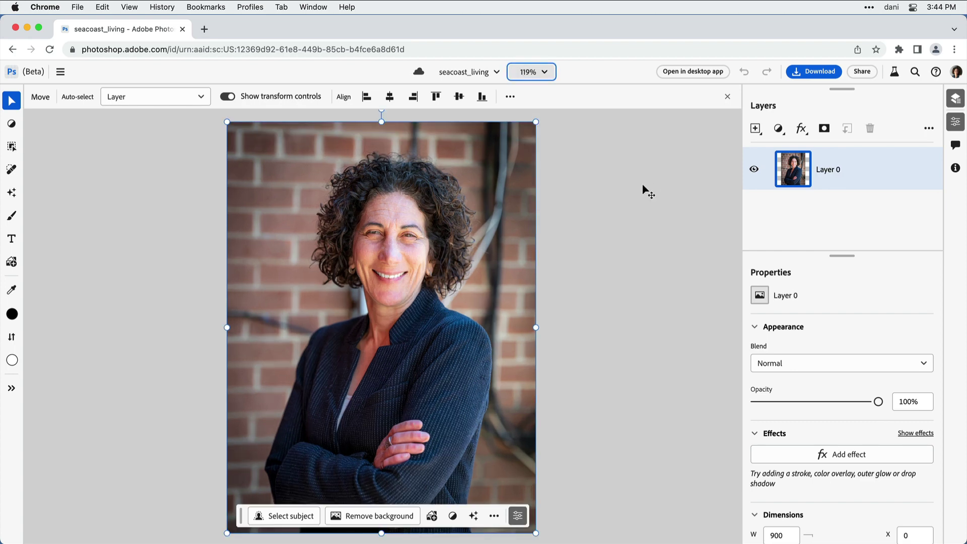
Crop the portrait to 900 × 1095 px by pulling in the top-left corner and bottom edge
{"action": "left_click", "coordinate": [15, 101]}
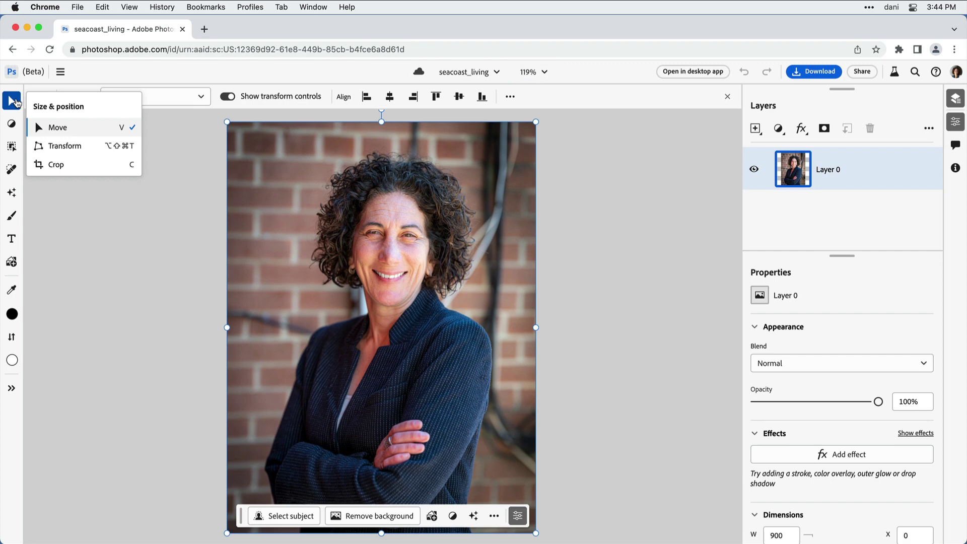
{"action": "left_click", "coordinate": [77, 163]}
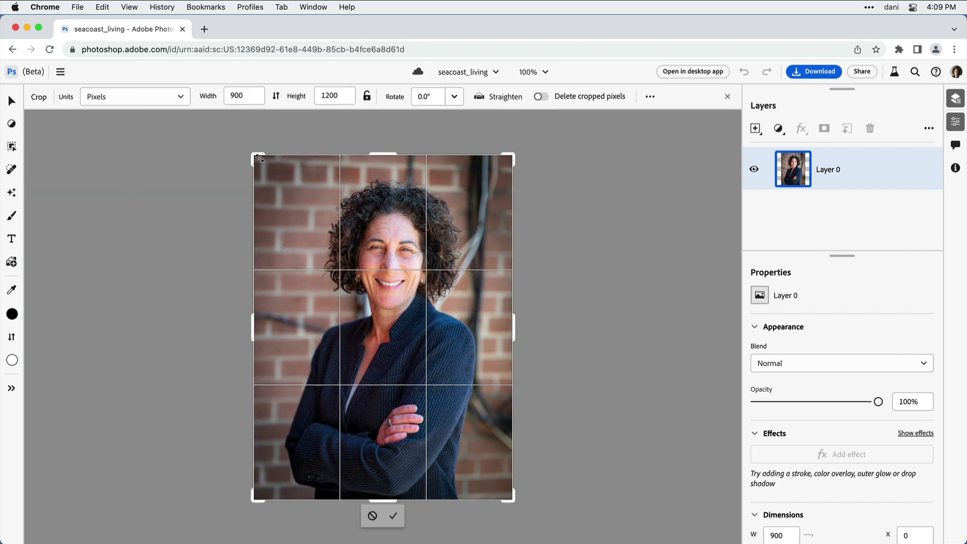
{"action": "mouse_move", "coordinate": [259, 157]}
{"action": "left_mouse_down"}
{"action": "mouse_move", "coordinate": [279, 199]}
{"action": "mouse_move", "coordinate": [251, 173]}
{"action": "left_mouse_up"}
{"action": "left_click_drag", "start_coordinate": [394, 500], "coordinate": [395, 485]}
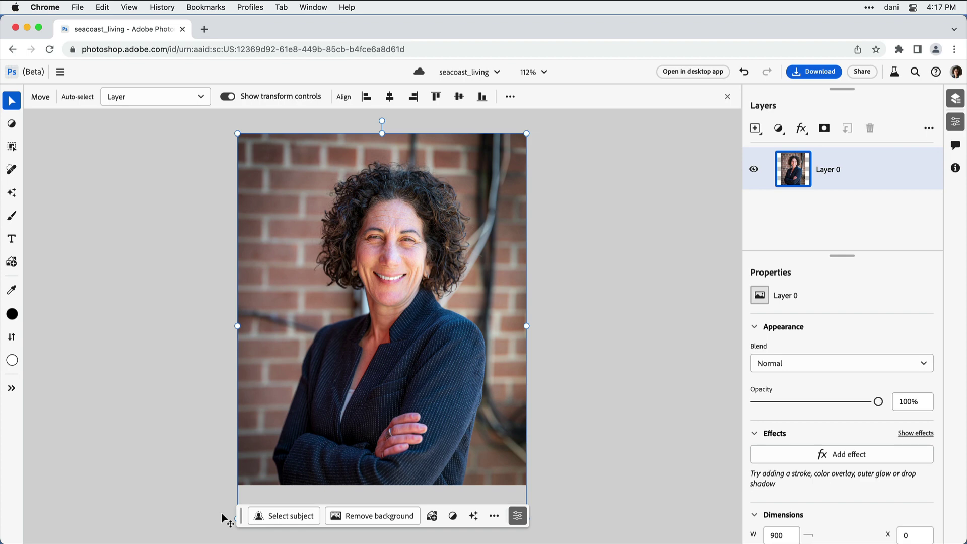
Use Remove background on Layer 0 to mask out the brick wall
{"action": "left_click", "coordinate": [375, 515]}
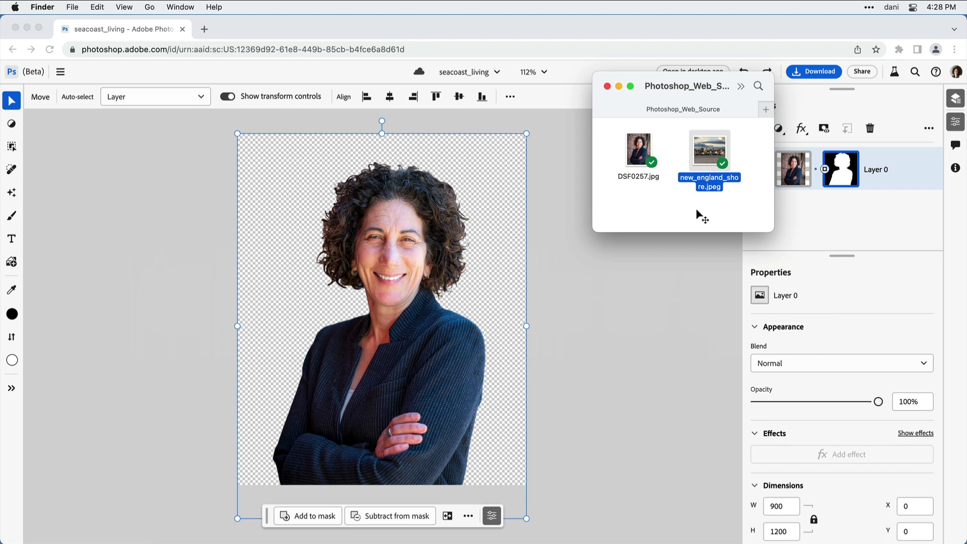
Drop new_england_shore.jpeg onto the canvas and move its layer below Layer 0
{"action": "left_click_drag", "start_coordinate": [712, 158], "coordinate": [500, 282]}
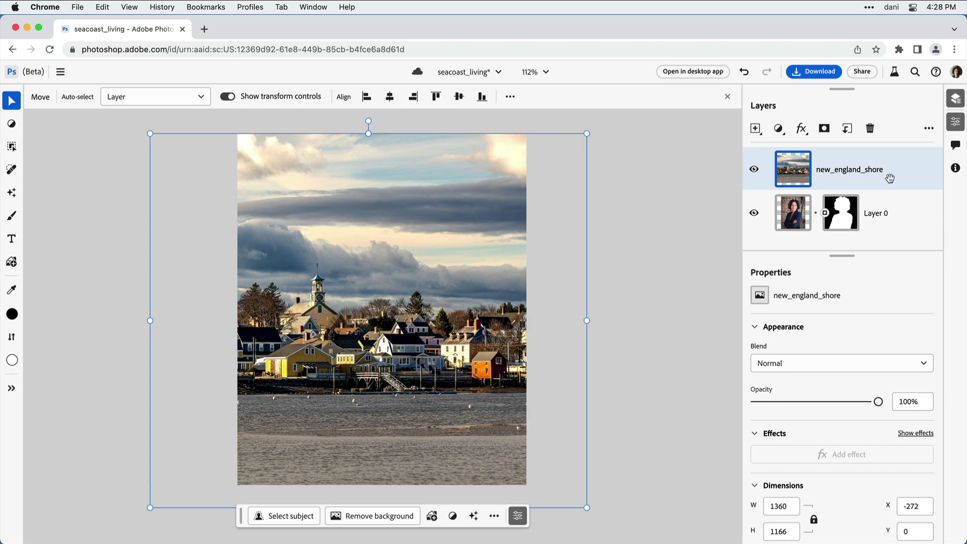
{"action": "left_click_drag", "start_coordinate": [888, 175], "coordinate": [882, 242]}
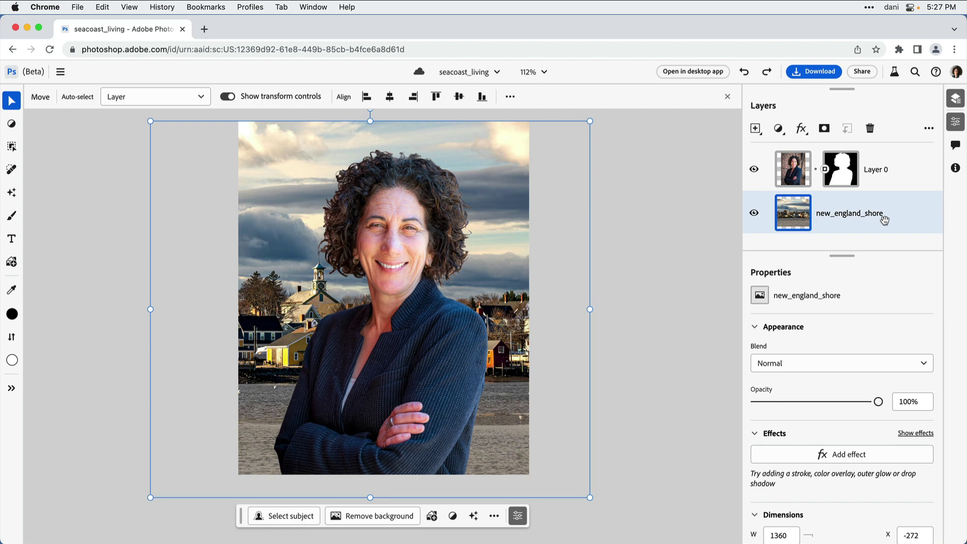
Flip Layer 0 horizontally and move it to X −115, Y 52 over the shore scene
{"action": "left_click", "coordinate": [906, 173]}
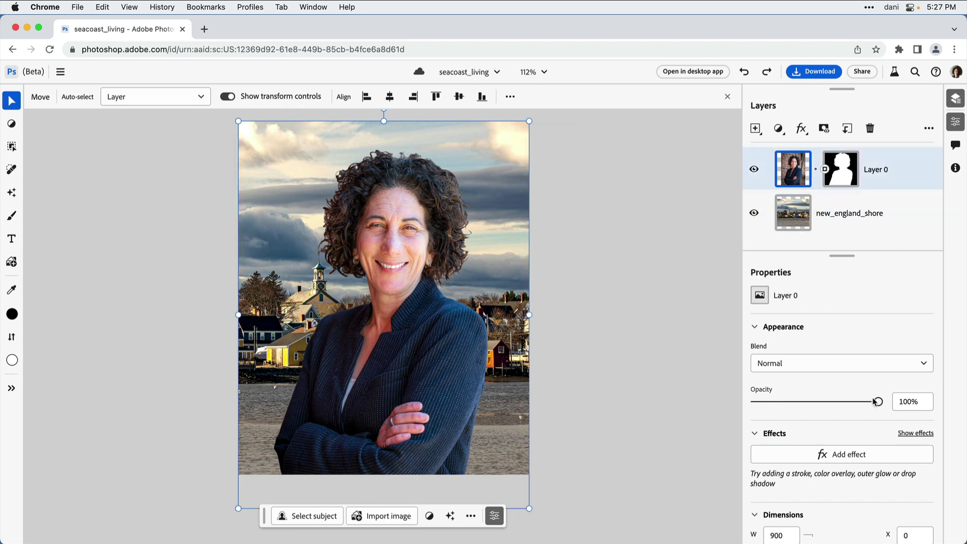
{"action": "scroll", "coordinate": [866, 437], "scroll_direction": "down", "scroll_amount": 3}
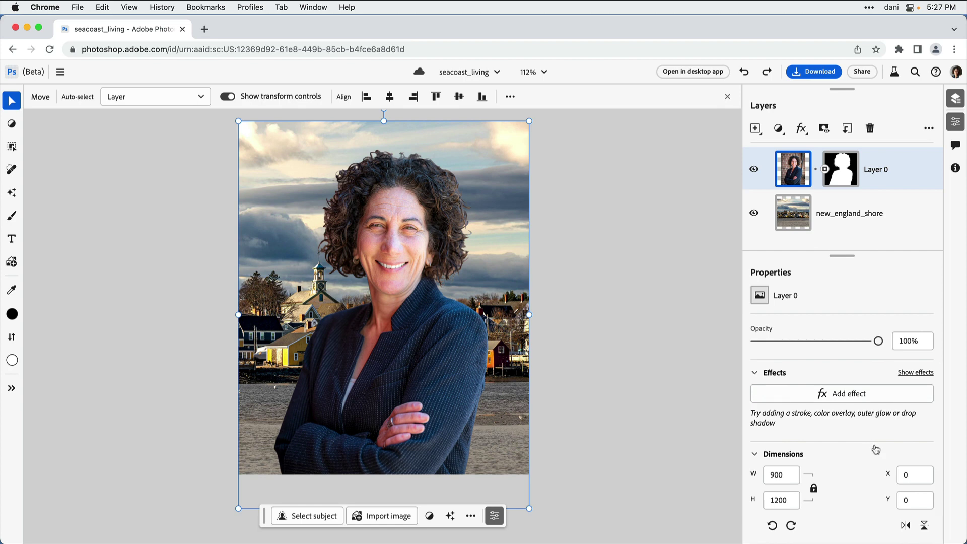
{"action": "left_click", "coordinate": [906, 527]}
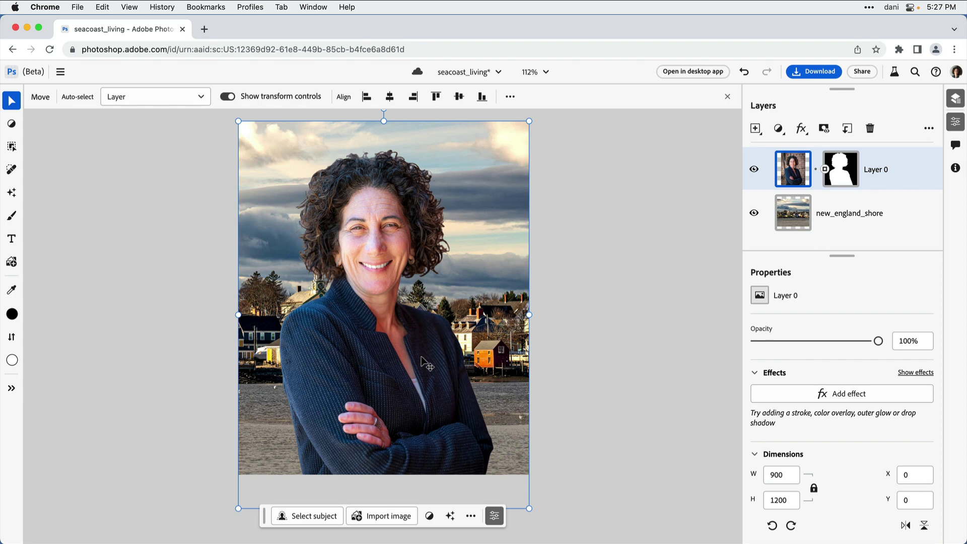
{"action": "left_click_drag", "start_coordinate": [421, 359], "coordinate": [384, 374]}
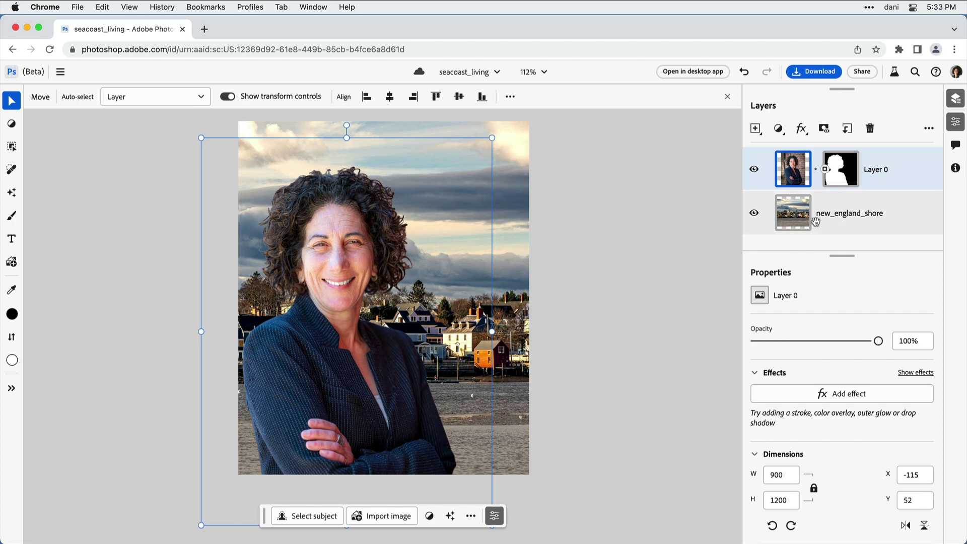
Apply a Gaussian blur of about 35 to the new_england_shore background layer
{"action": "left_click", "coordinate": [815, 222]}
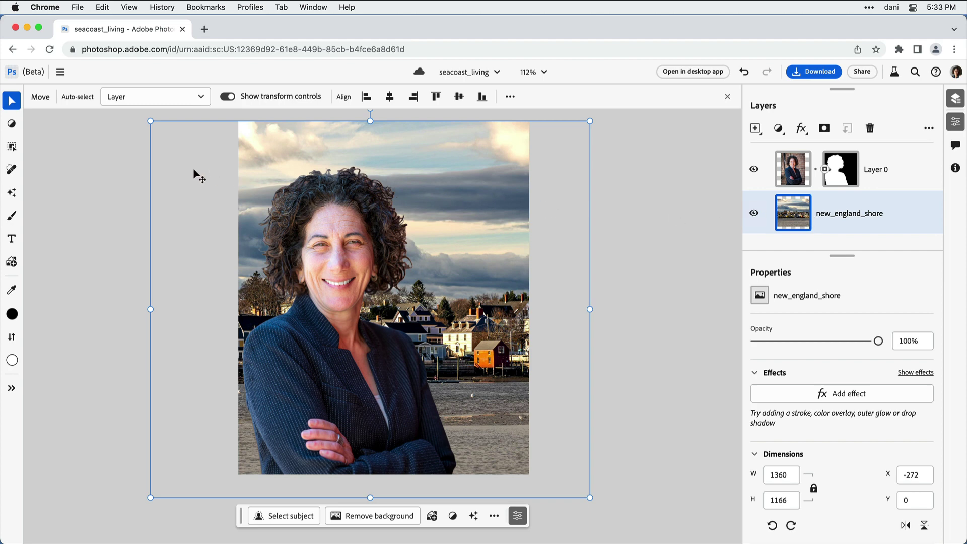
{"action": "left_click", "coordinate": [12, 123]}
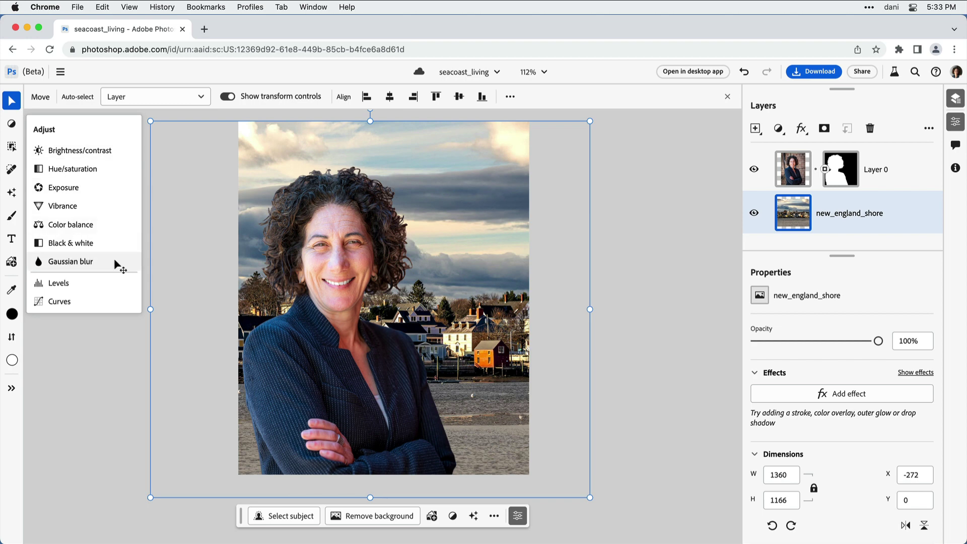
{"action": "left_click", "coordinate": [114, 262]}
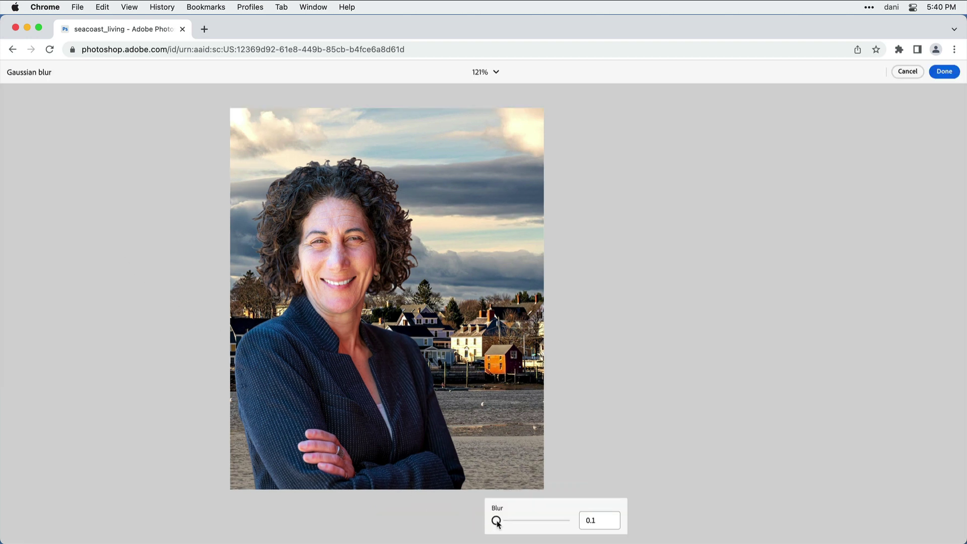
{"action": "mouse_move", "coordinate": [496, 520]}
{"action": "left_mouse_down"}
{"action": "mouse_move", "coordinate": [518, 526]}
{"action": "mouse_move", "coordinate": [502, 524]}
{"action": "left_mouse_up"}
Commit the blur, then add a Brightness/contrast layer to the portrait: contrast 0, brightness -11
{"action": "left_click", "coordinate": [944, 77]}
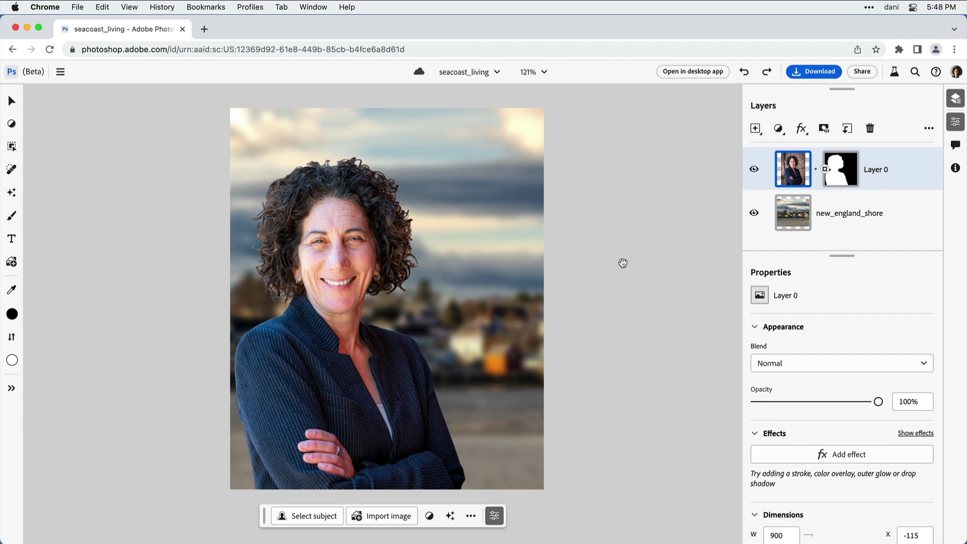
{"action": "left_click", "coordinate": [18, 120]}
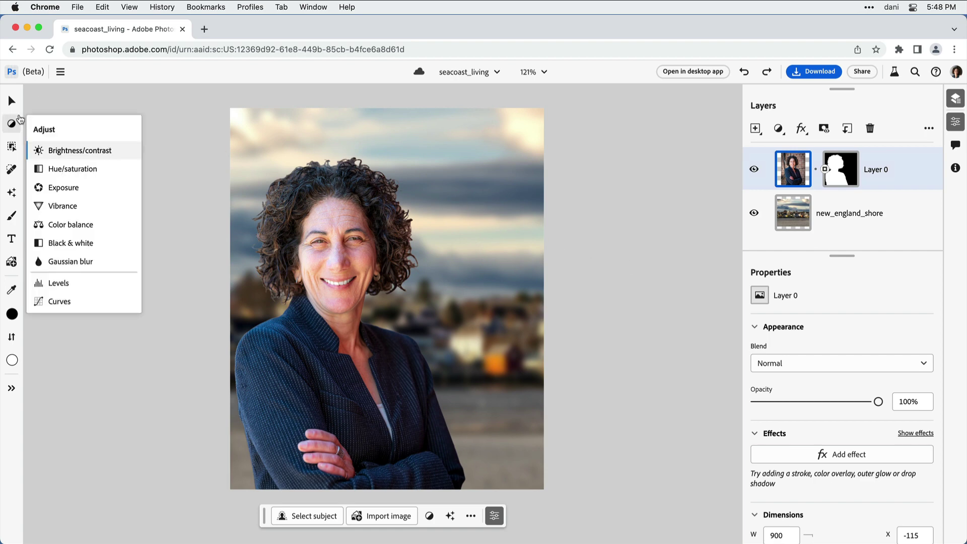
{"action": "left_click", "coordinate": [129, 149]}
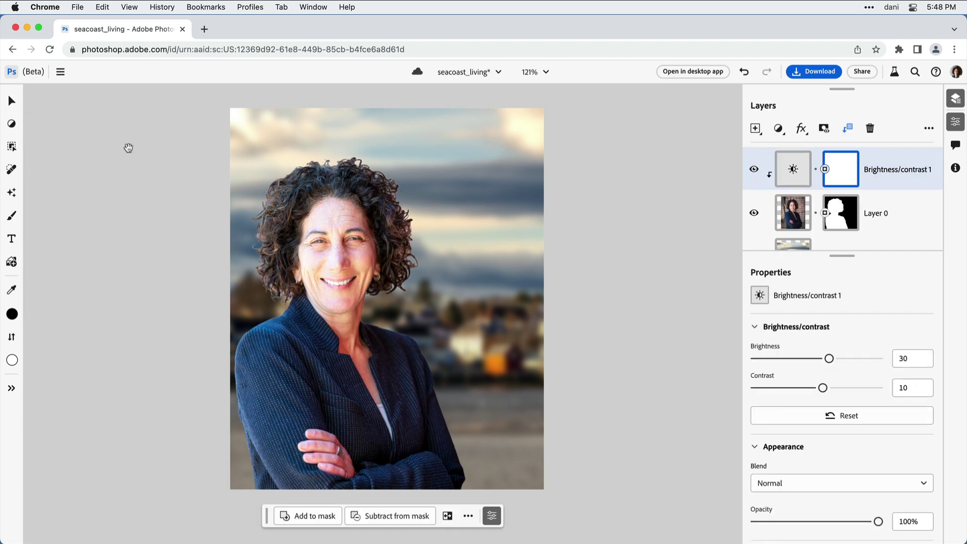
{"action": "double_click", "coordinate": [901, 387]}
{"action": "type", "text": "0"}
{"action": "left_click_drag", "start_coordinate": [828, 359], "coordinate": [812, 361]}
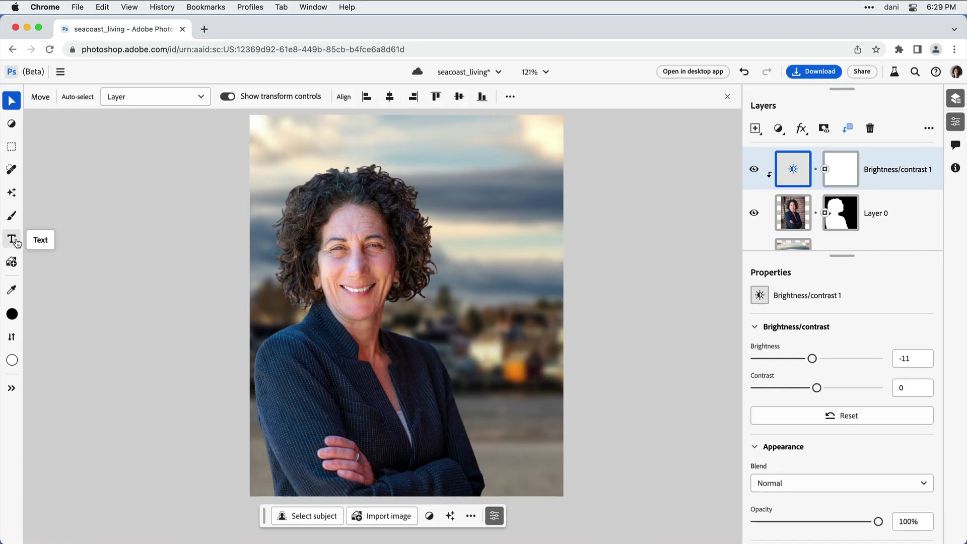
Type 'Seacoast Living' in a text box across the cover's top-left
{"action": "left_click", "coordinate": [11, 238]}
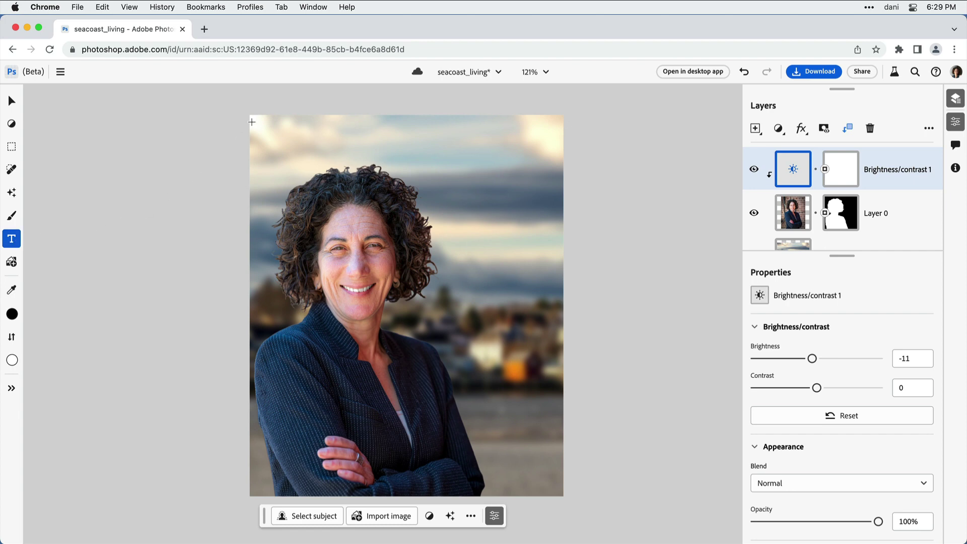
{"action": "left_click_drag", "start_coordinate": [253, 119], "coordinate": [553, 224]}
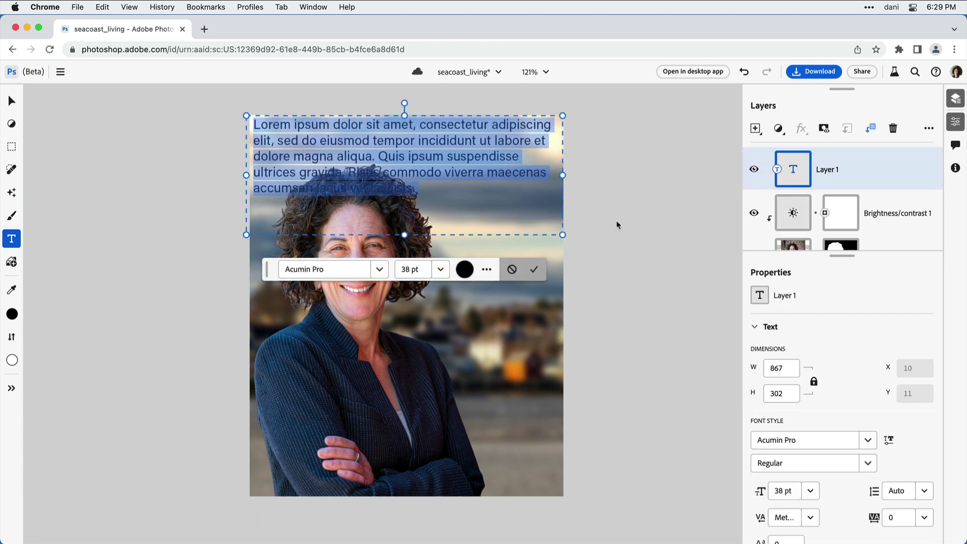
{"action": "type", "text": "Seacoast Living"}
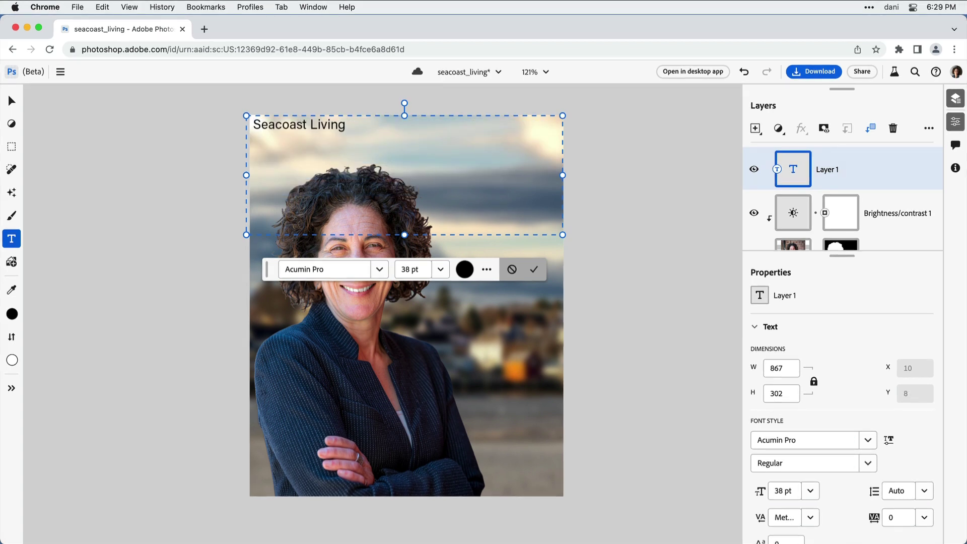
Set the whole headline's font to Ambroise Std Demi
{"action": "key", "text": "super+a"}
{"action": "left_click", "coordinate": [325, 269]}
{"action": "type", "text": "amb"}
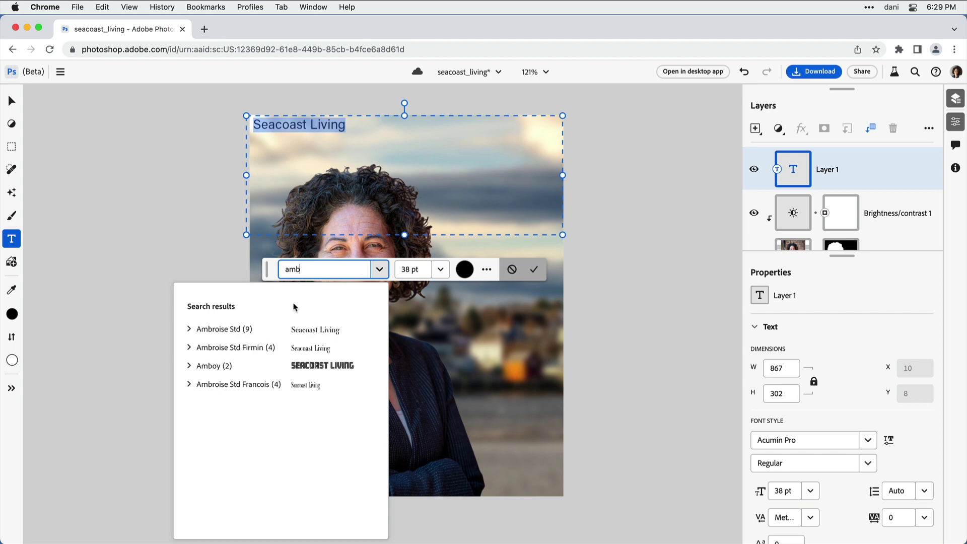
{"action": "left_click", "coordinate": [189, 330]}
{"action": "left_click", "coordinate": [221, 423]}
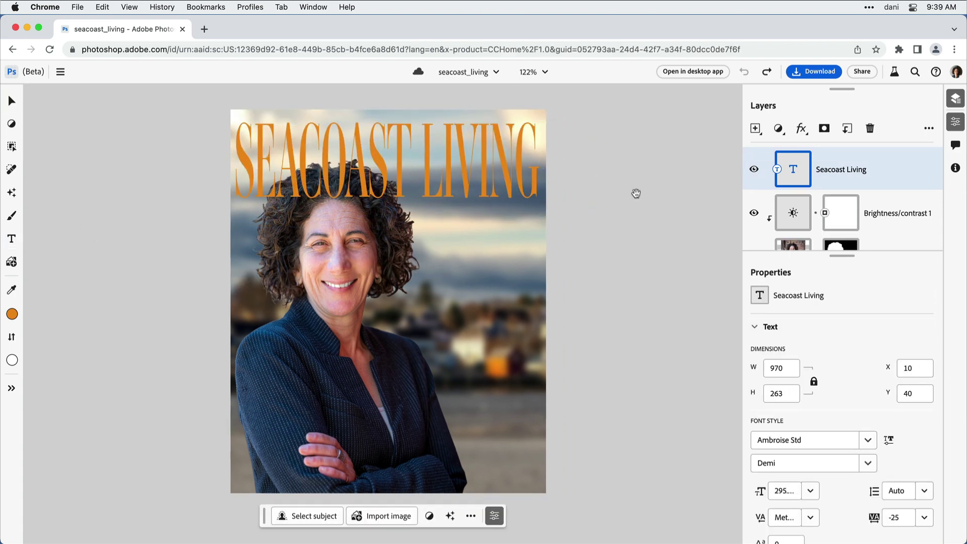
Move the headline layer beneath the portrait, then toggle the brightness adjustment to compare
{"action": "left_click", "coordinate": [955, 126]}
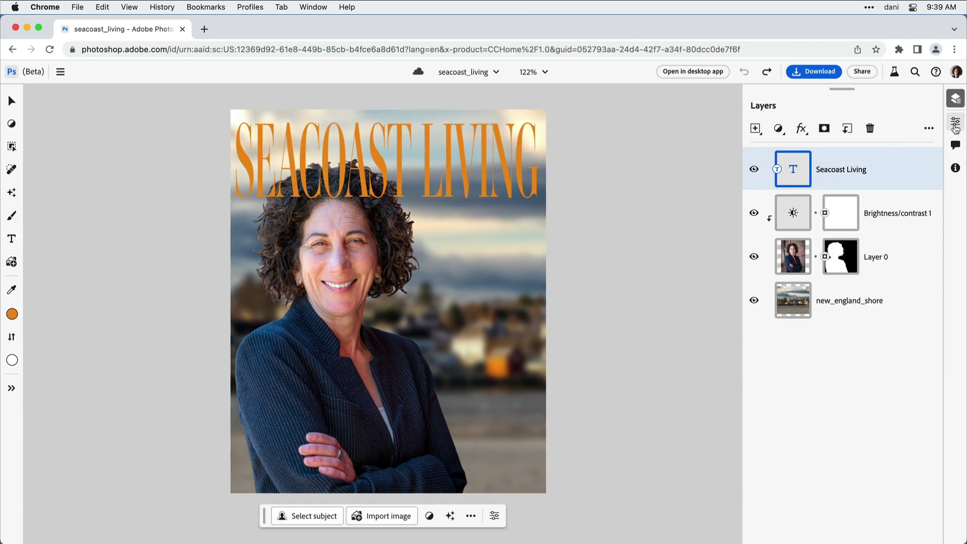
{"action": "left_click_drag", "start_coordinate": [887, 164], "coordinate": [877, 269]}
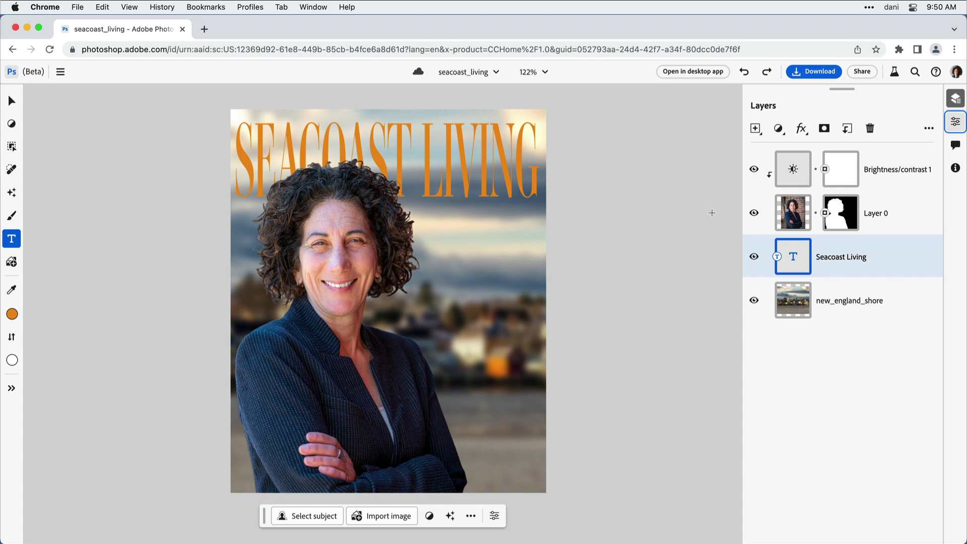
{"action": "left_click", "coordinate": [755, 168]}
{"action": "left_click", "coordinate": [755, 168]}
Toggle the portrait's visibility to check the headline, undoing and redoing the changes
{"action": "left_click", "coordinate": [754, 214]}
{"action": "left_click", "coordinate": [754, 214]}
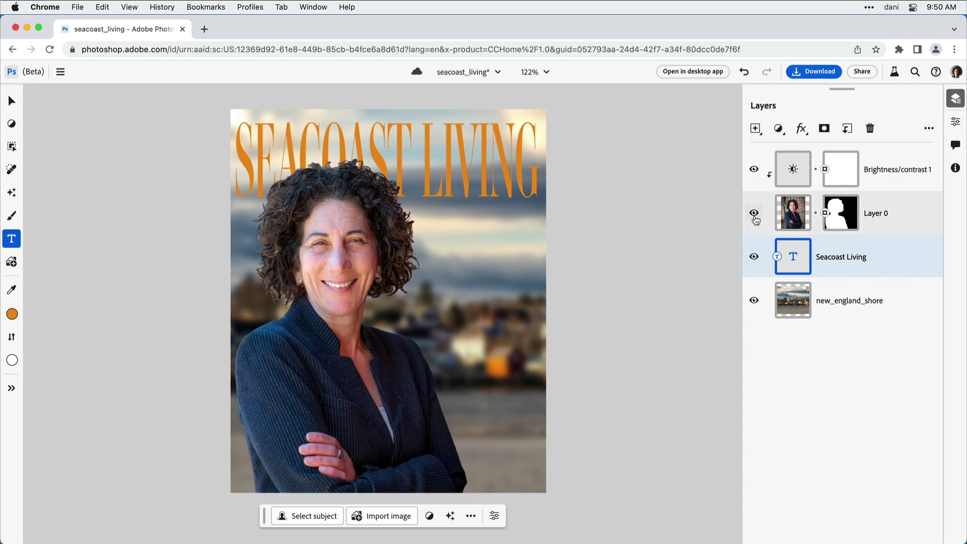
{"action": "left_click", "coordinate": [744, 73]}
{"action": "left_click", "coordinate": [744, 73]}
{"action": "left_click", "coordinate": [767, 73]}
Restore the portrait's visibility, check the Comments panel, and show the beta feedback options
{"action": "left_click", "coordinate": [767, 73]}
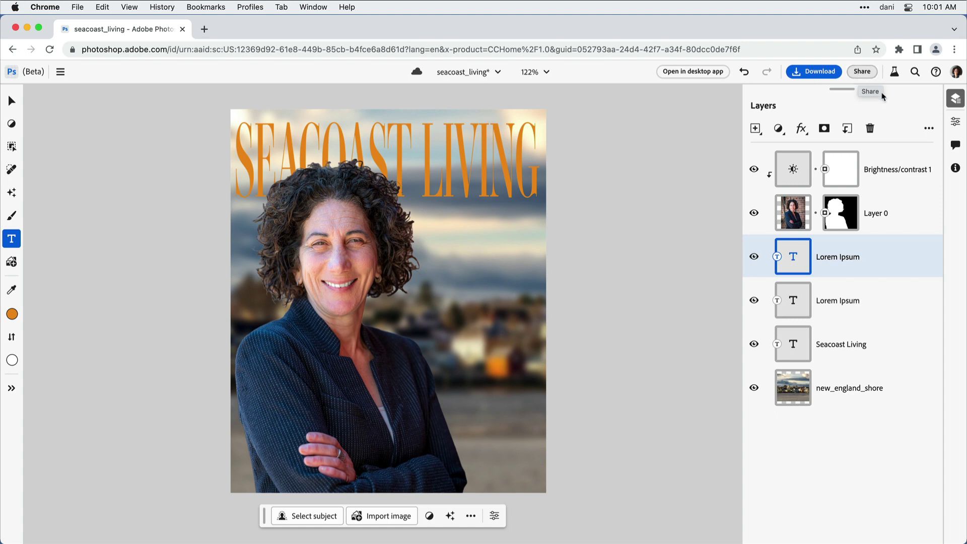
{"action": "left_click", "coordinate": [954, 144]}
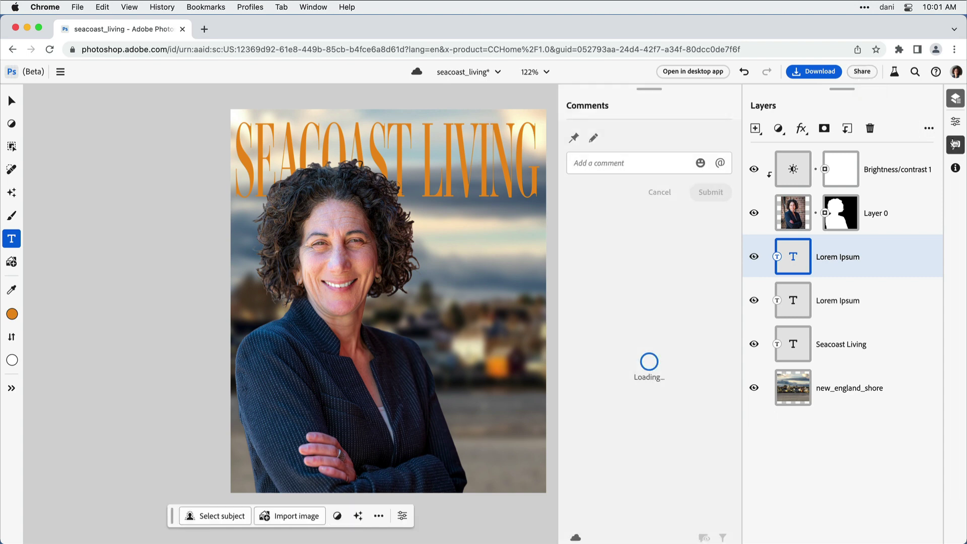
{"action": "left_click", "coordinate": [953, 144]}
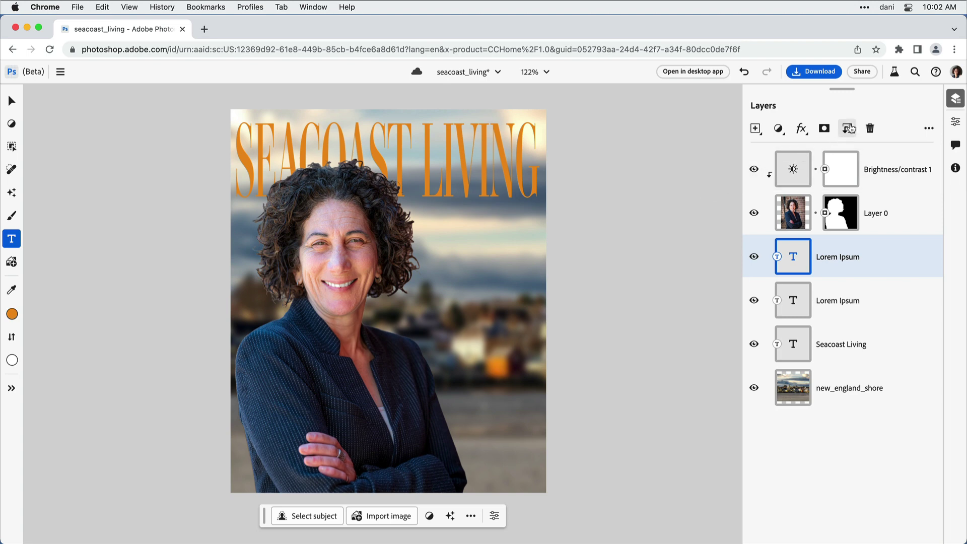
{"action": "left_click", "coordinate": [895, 79]}
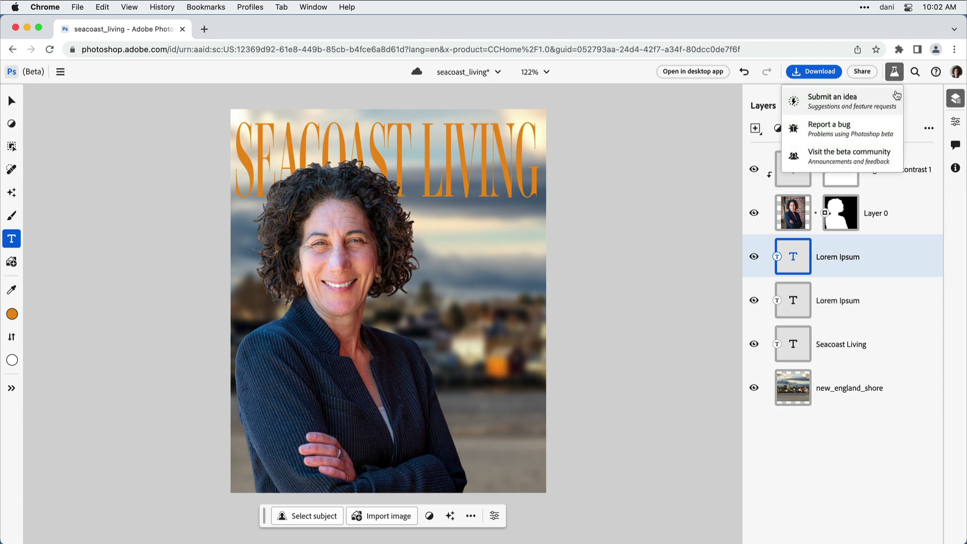